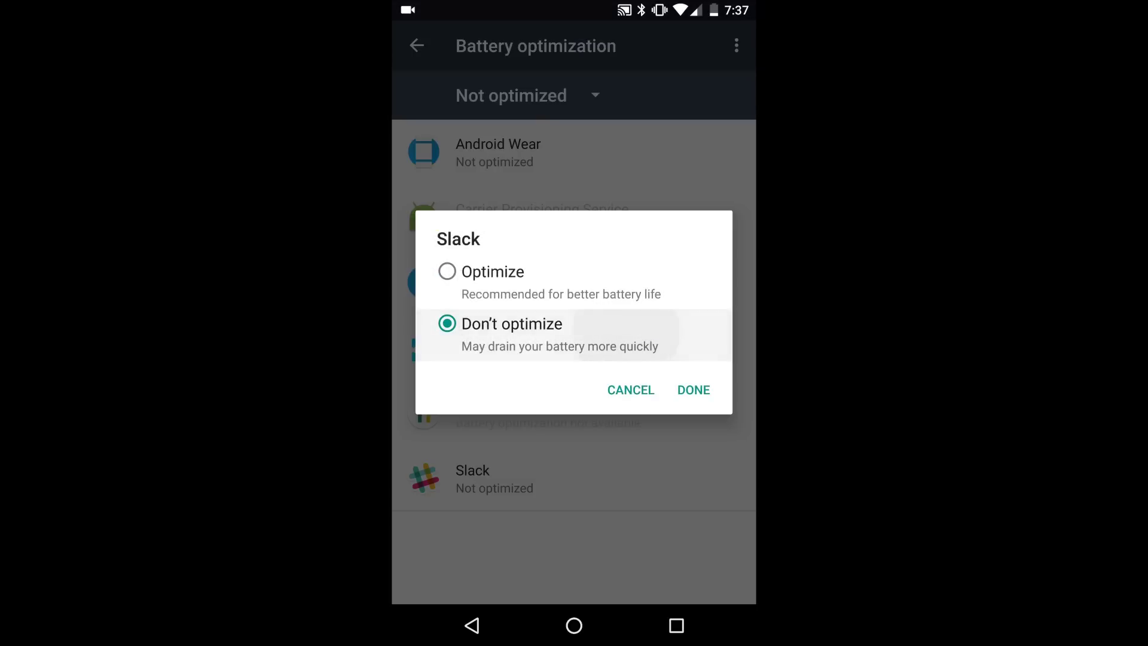
- Confirm Don't optimize for Slack in Battery optimization
click(692, 390)
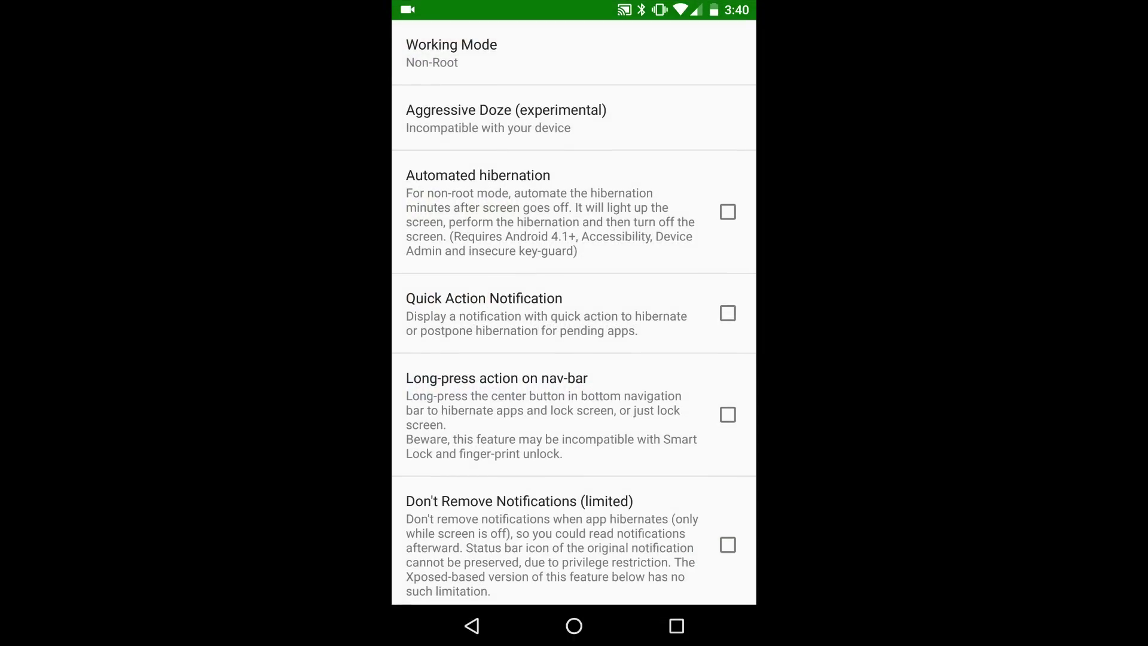
- Open Greenify's Aggressive Doze (experimental) settings, shown as unavailable on this device
click(654, 116)
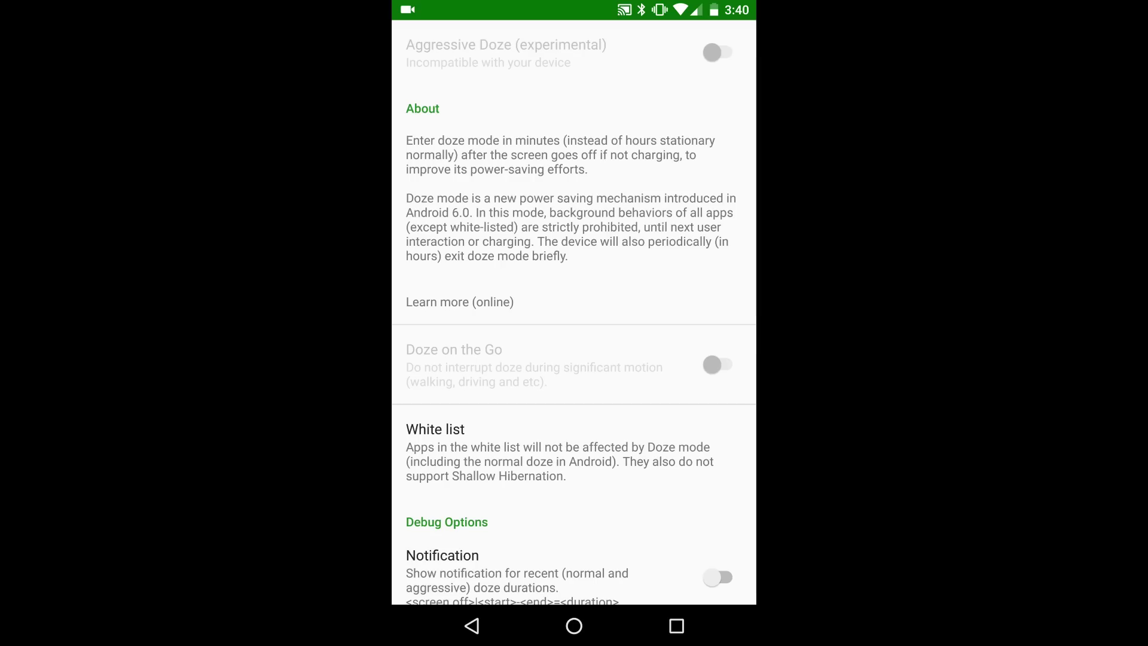
scroll(574, 315, up, 2)
scroll(574, 314, down, 1)
scroll(574, 314, up, 1)
- Go back from Aggressive Doze to Greenify's main Settings list
click(473, 626)
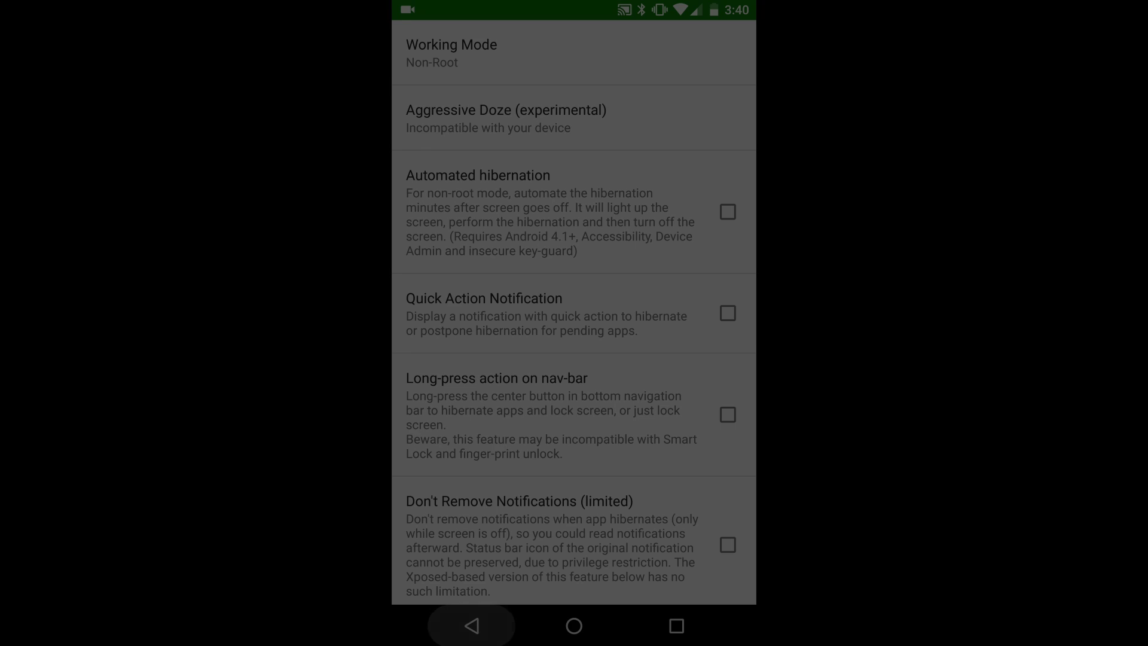